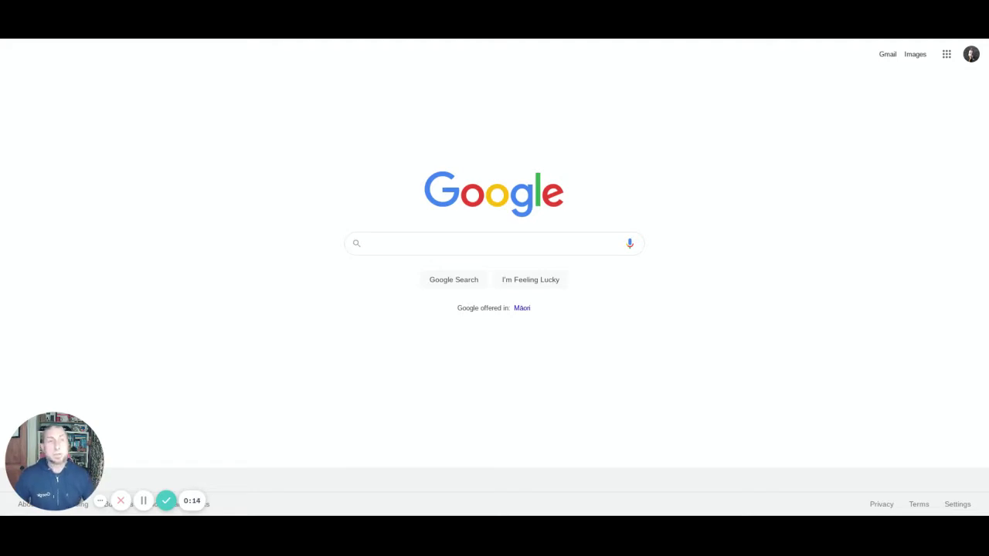
Launch Admin from the Google apps grid and re-verify the account with its password
left_click(947, 55)
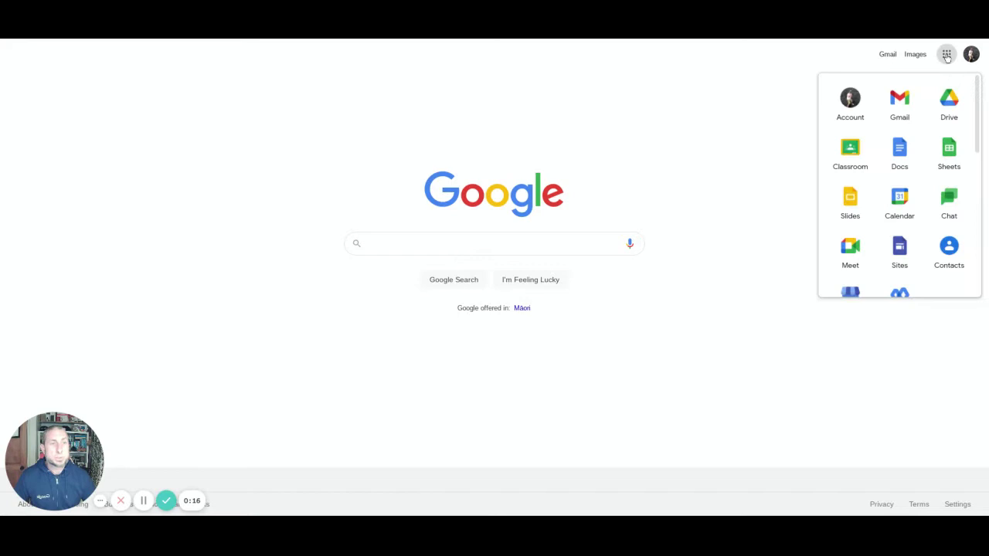
scroll(900, 247, "down", 1)
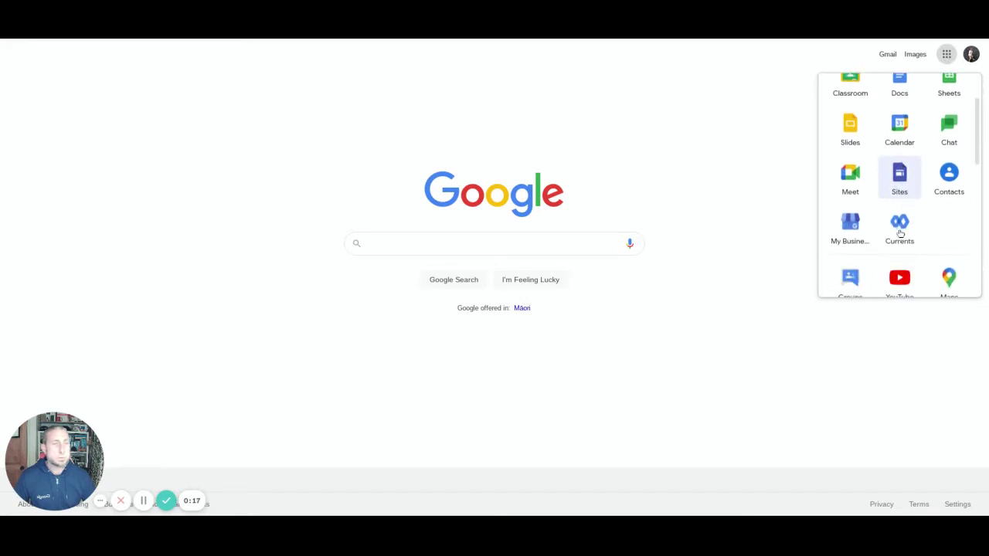
scroll(900, 233, "down", 1)
scroll(900, 232, "down", 1)
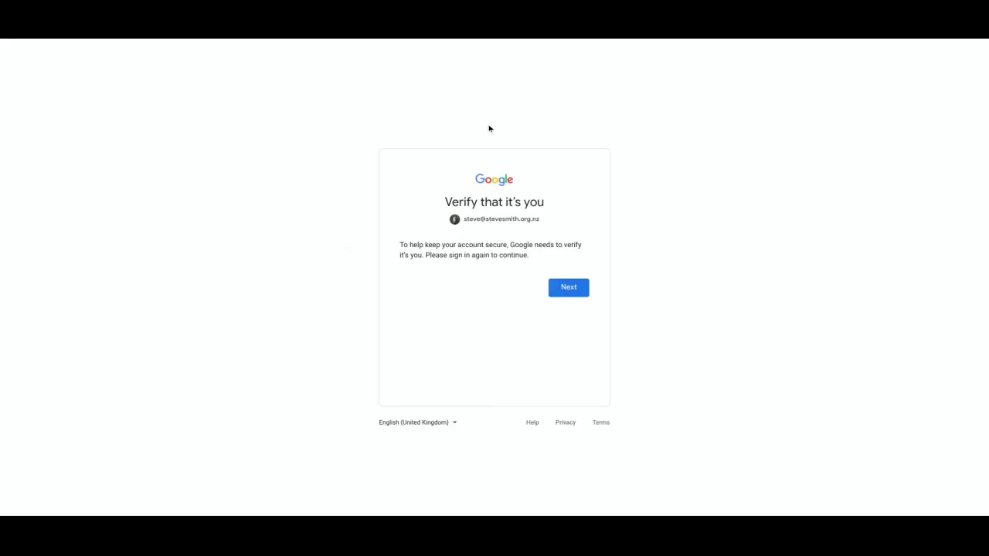
left_click(564, 292)
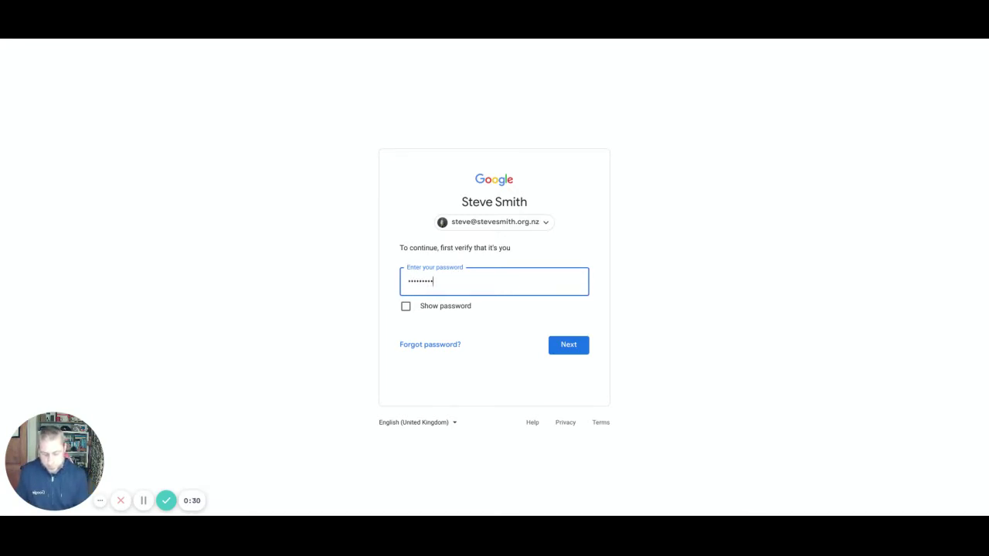
key("Return")
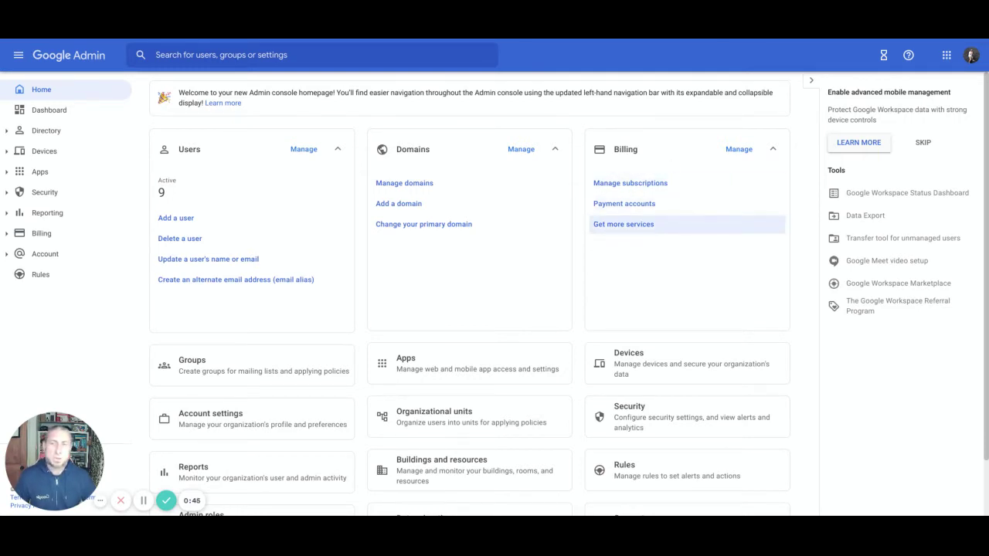
Open Account settings under Account and scroll down to the Account management section
left_click(51, 258)
left_click(64, 276)
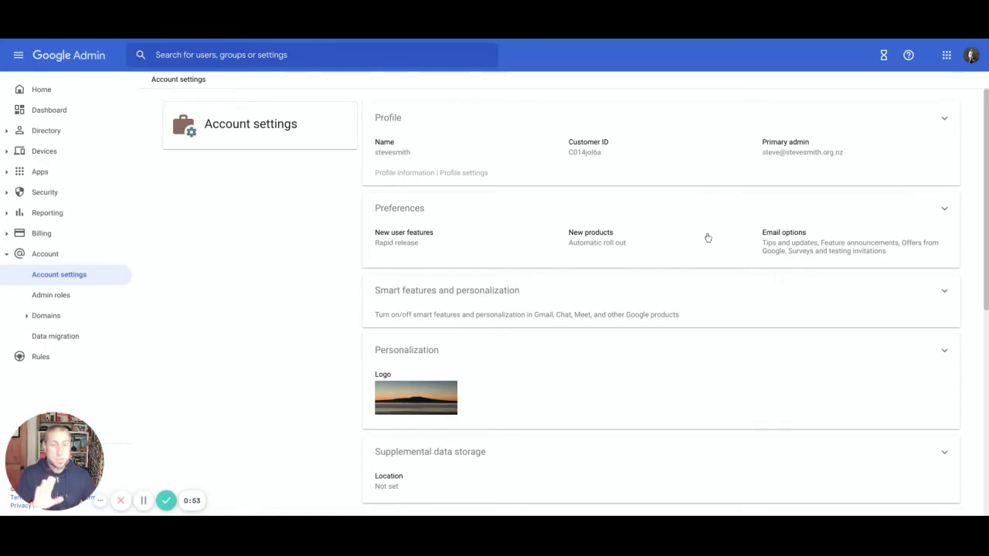
scroll(691, 254, "down", 1)
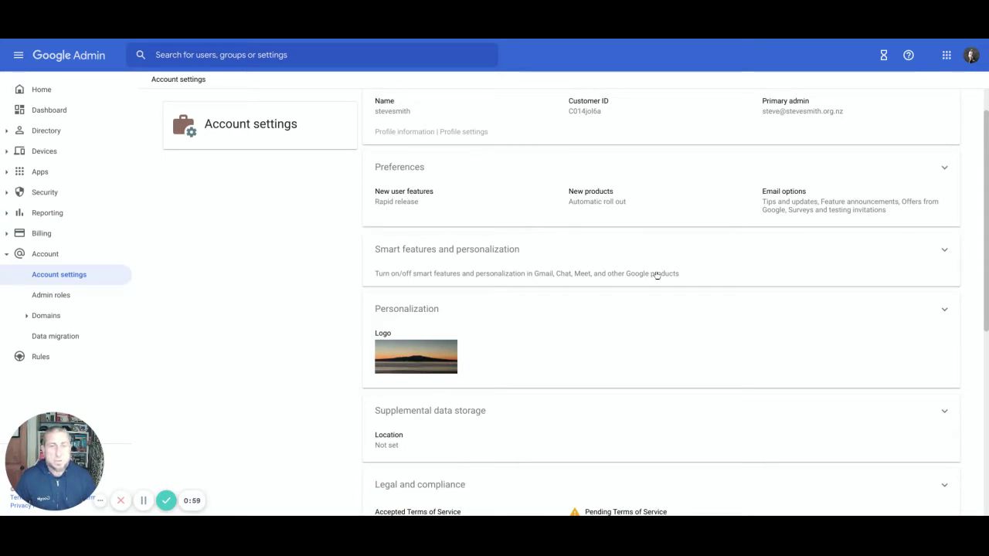
scroll(655, 274, "down", 2)
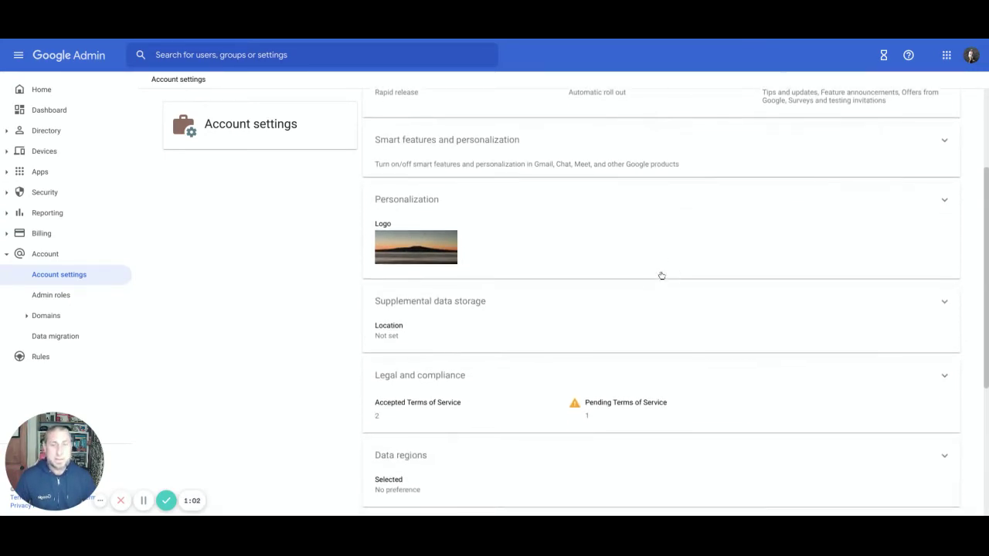
scroll(661, 275, "down", 1)
scroll(662, 275, "down", 1)
scroll(662, 275, "down", 2)
scroll(661, 275, "down", 1)
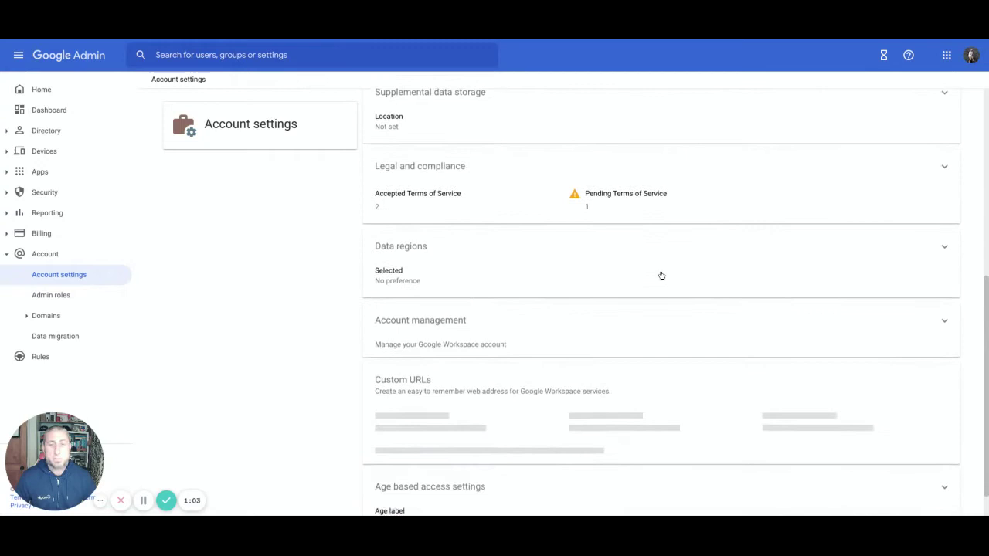
Open the Account management card showing reseller access and account deletion details
left_click(543, 330)
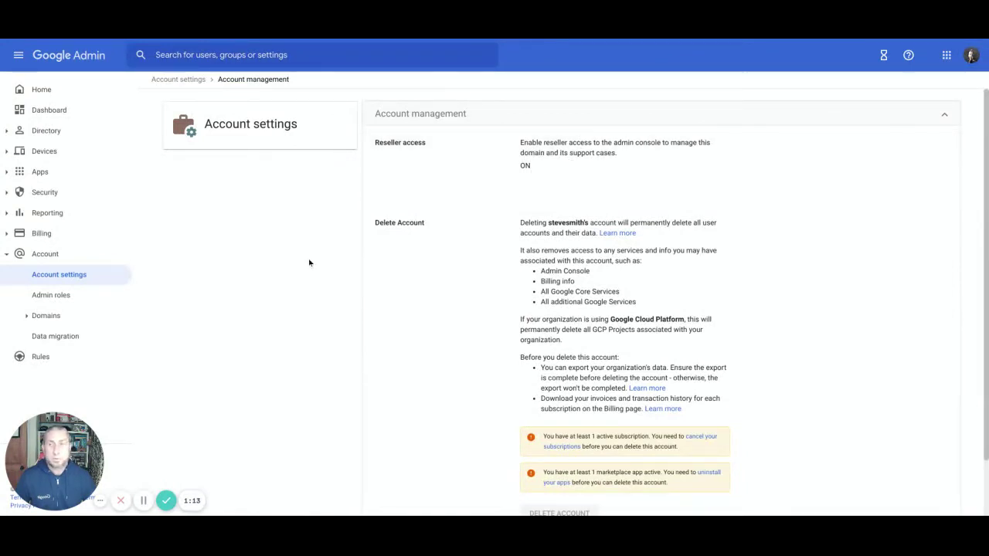
Return to the Account settings overview from the left navigation
left_click(49, 277)
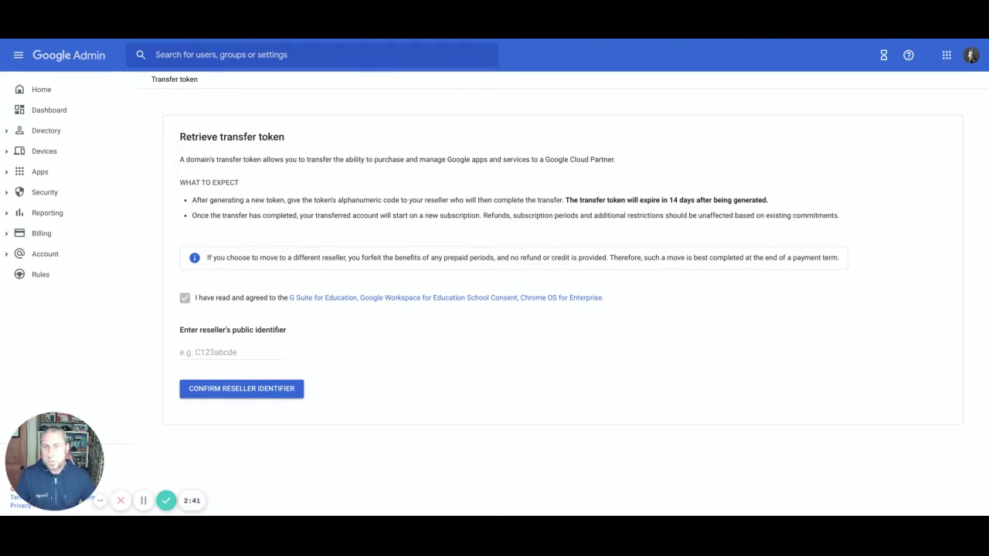
Paste the reseller's public identifier and confirm it to show New Era Technology's details
left_click(224, 352)
key("ctrl+v")
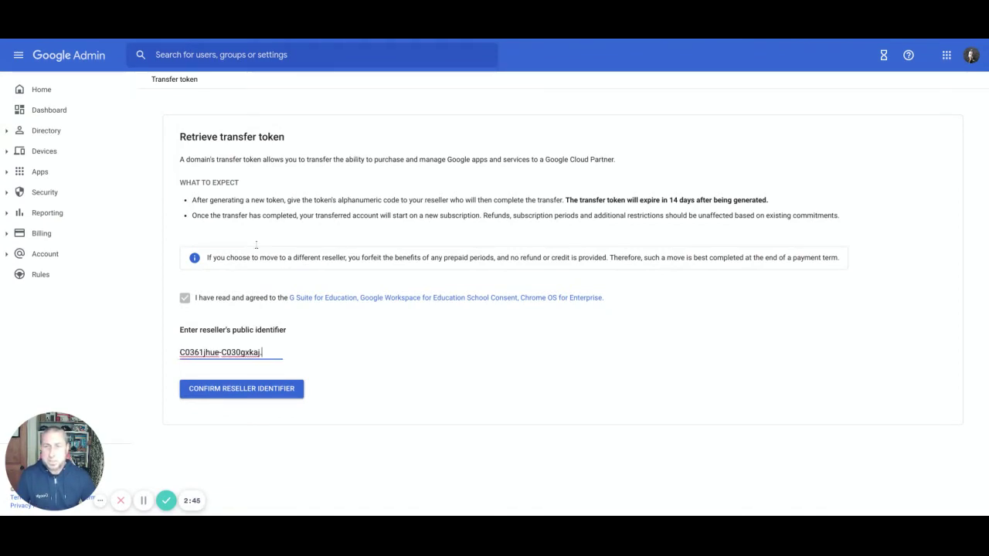
left_click(263, 396)
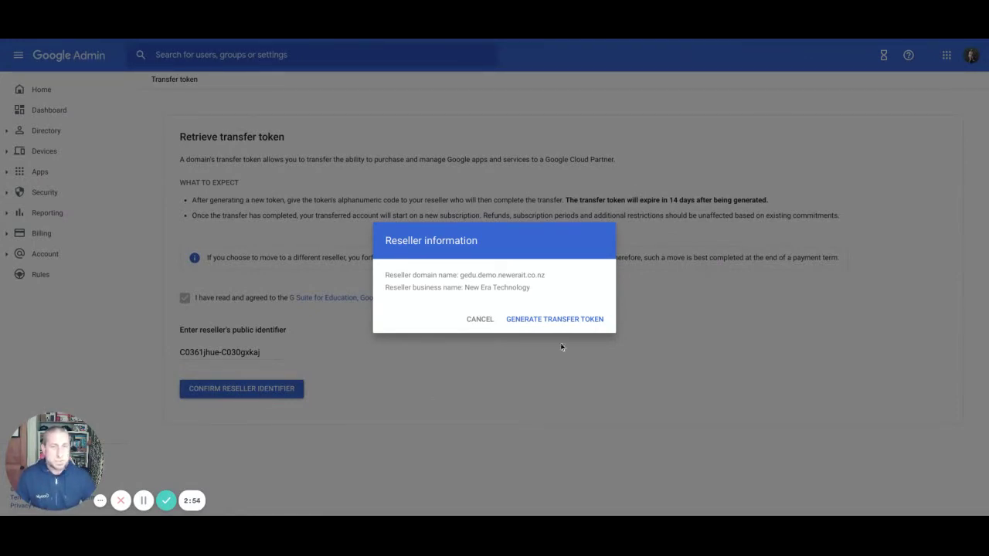
Generate a transfer token for New Era Technology, valid until 17 Sept 2021
left_click(564, 320)
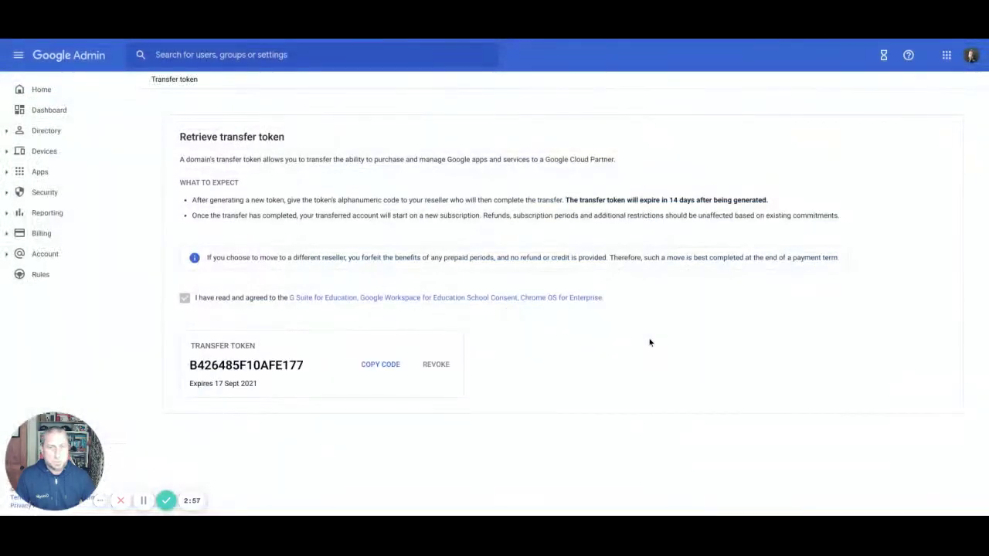